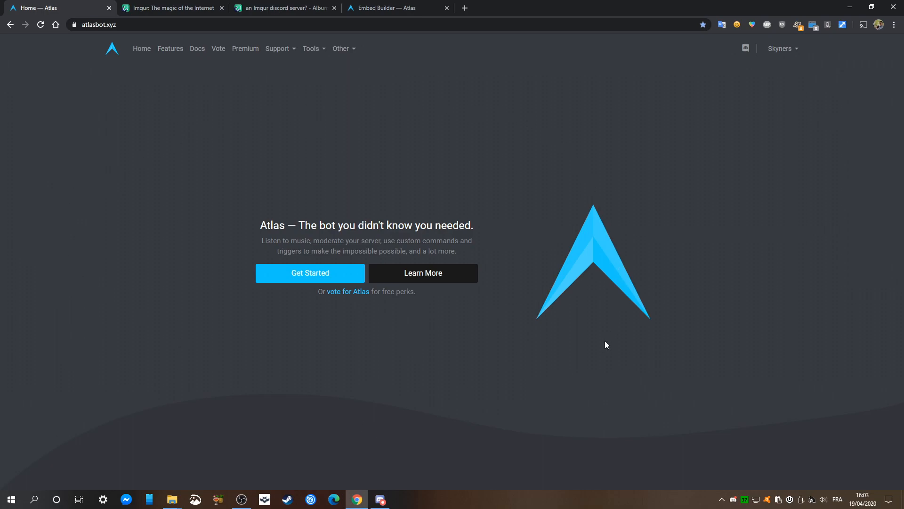
Open the Embed Builder tool on the Atlas site and inspect its generated command field
mouse_move(321, 50)
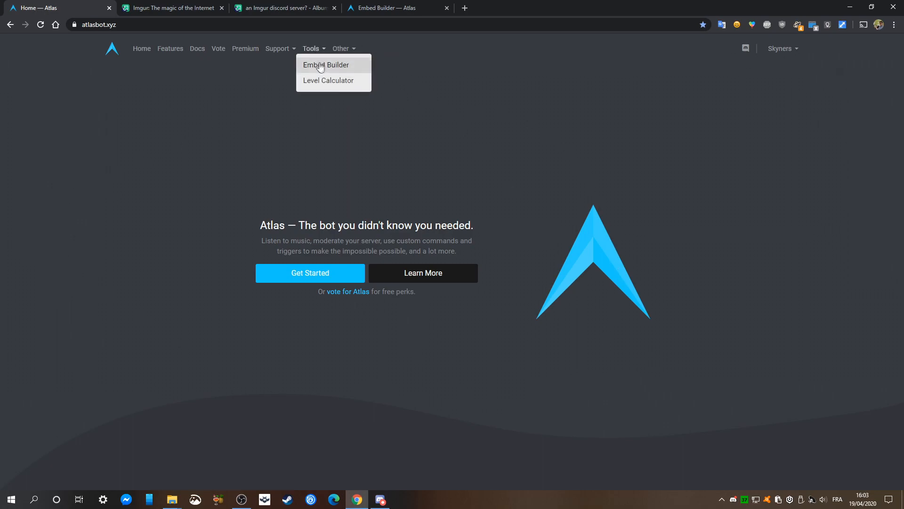
click(349, 71)
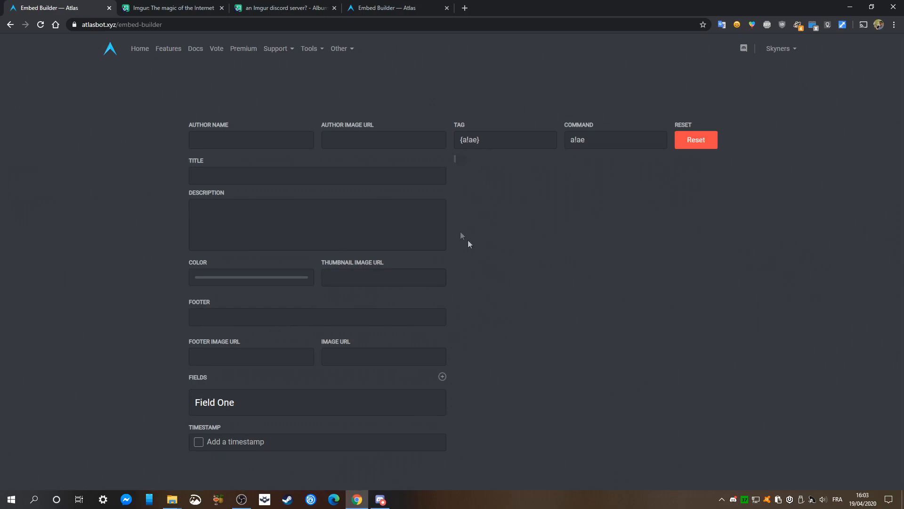
double_click(578, 139)
click(481, 193)
Examine the already filled-in example embed, from author, title and description down to Field One and the timestamp option
click(386, 8)
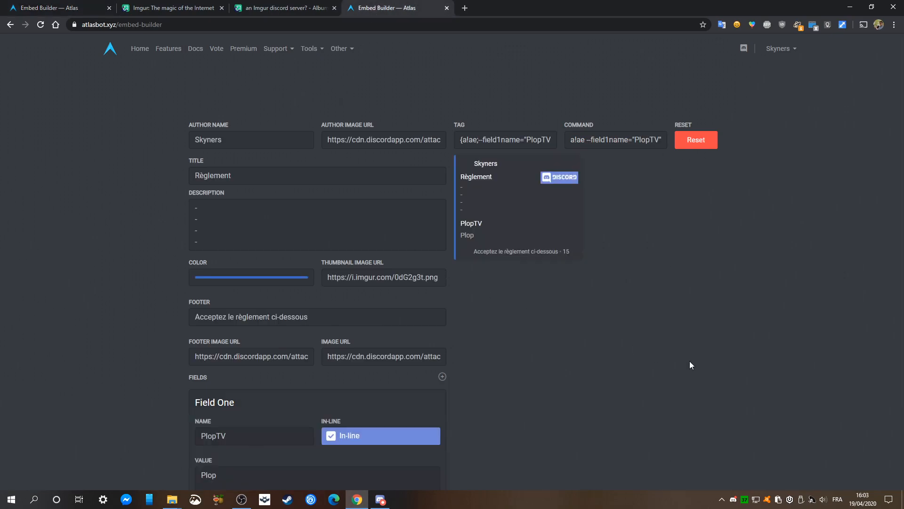
scroll(594, 292, down, 2)
scroll(561, 306, up, 2)
scroll(609, 379, down, 3)
scroll(609, 379, up, 3)
scroll(609, 379, down, 3)
scroll(609, 379, up, 3)
scroll(269, 211, down, 3)
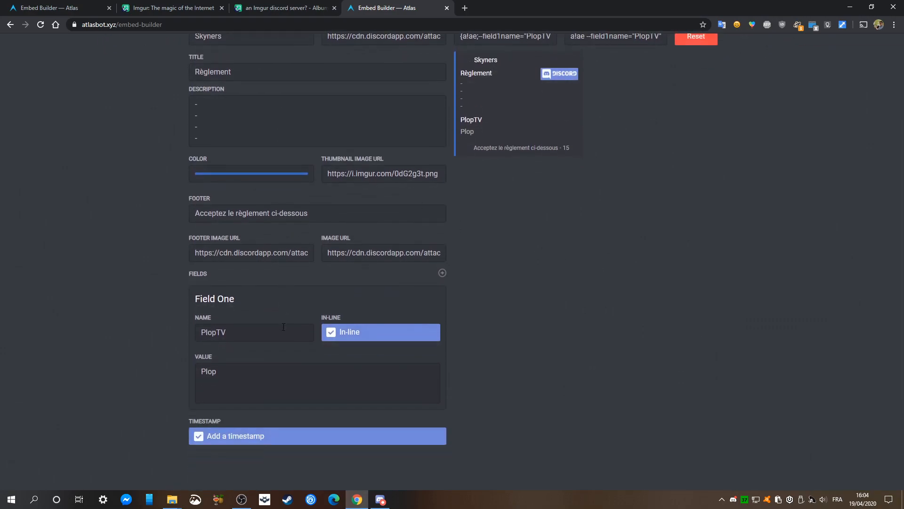
scroll(518, 329, up, 3)
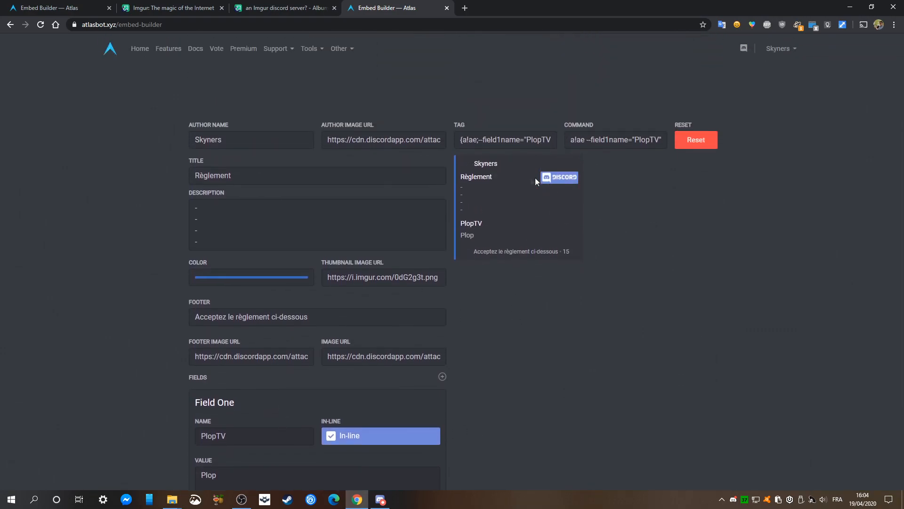
scroll(540, 181, down, 3)
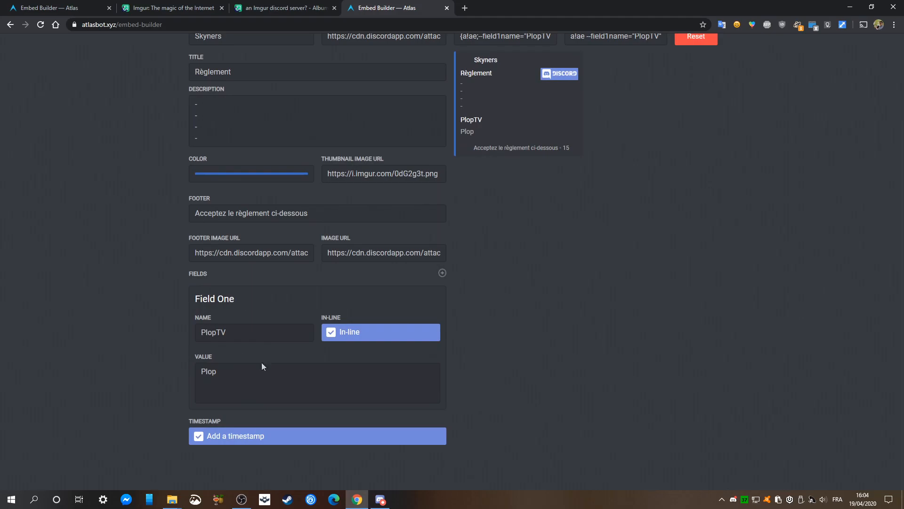
scroll(542, 306, up, 3)
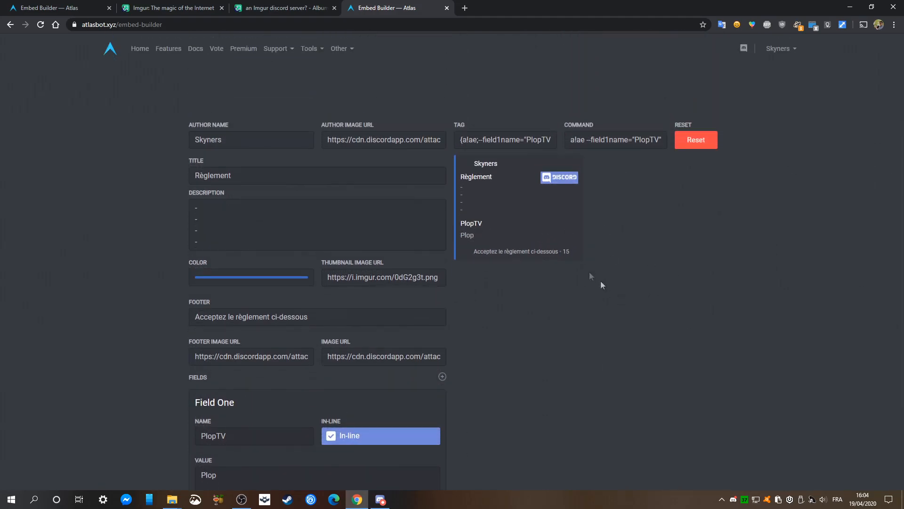
Switch to Discord and compare the embed posted in the #test channel with the Embed Builder preview
click(380, 499)
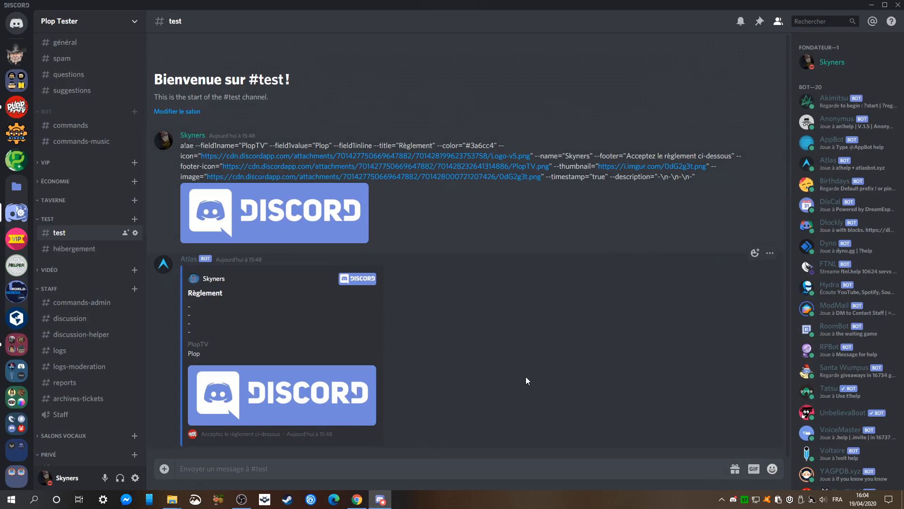
click(357, 499)
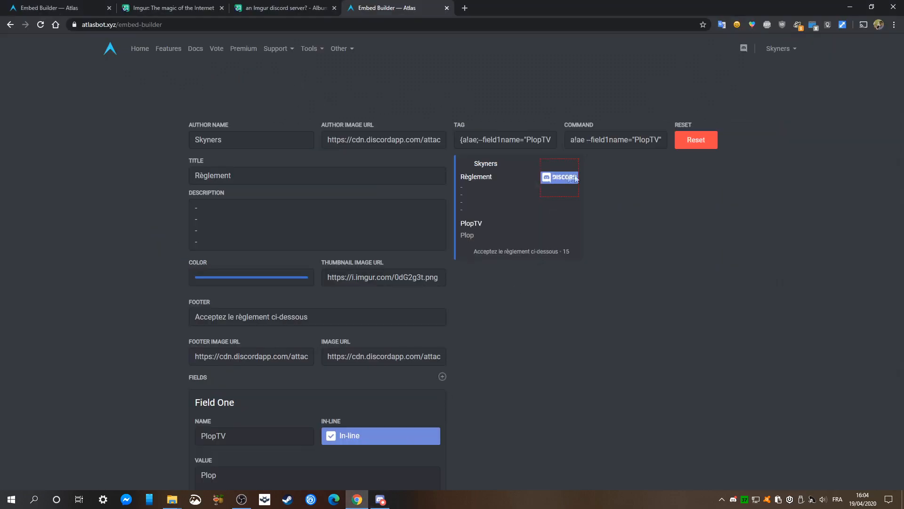
click(381, 500)
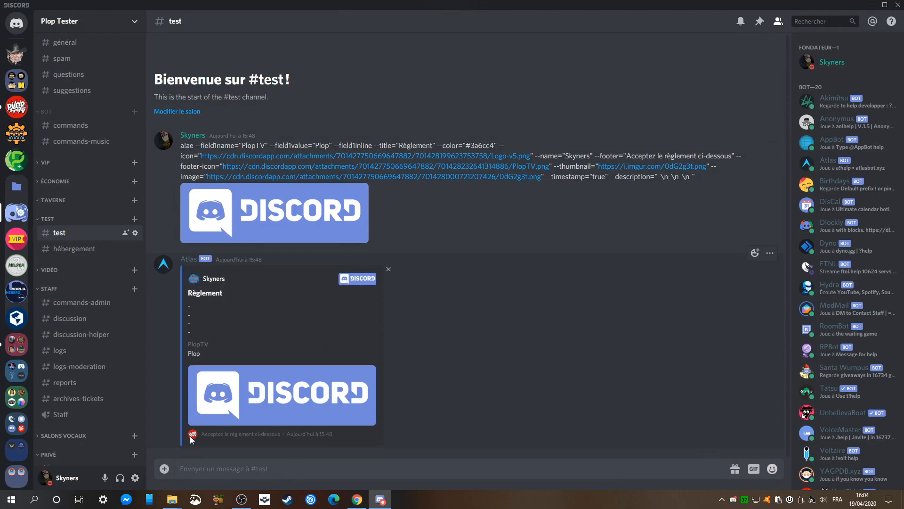
click(357, 501)
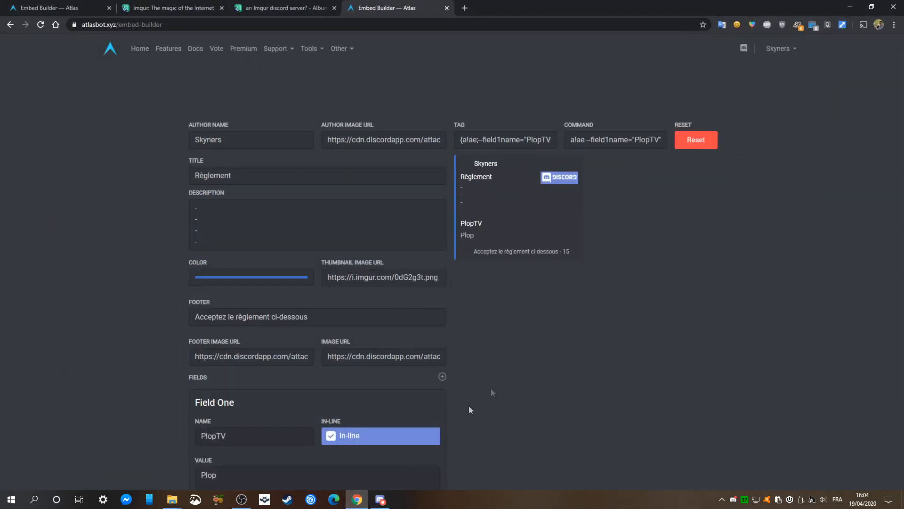
Return to the blank Embed Builder form and enter the author's name
click(79, 4)
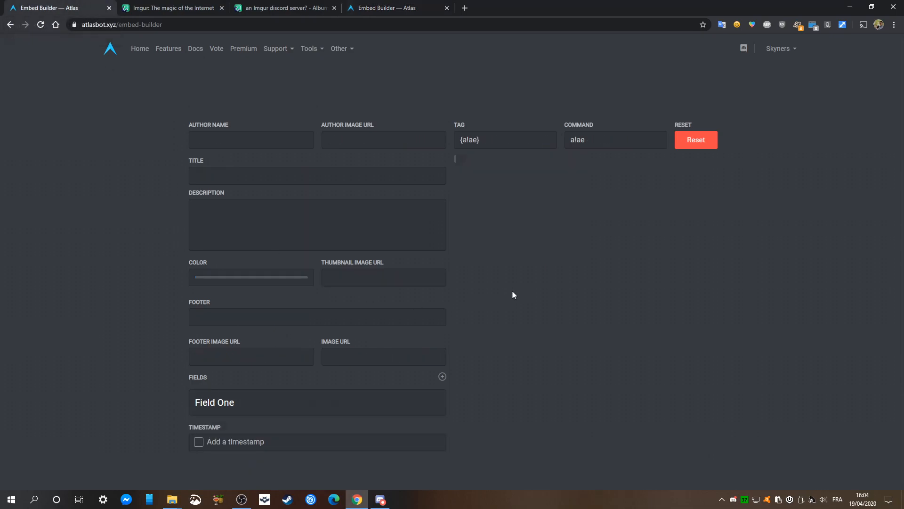
click(216, 142)
text(Skyners)
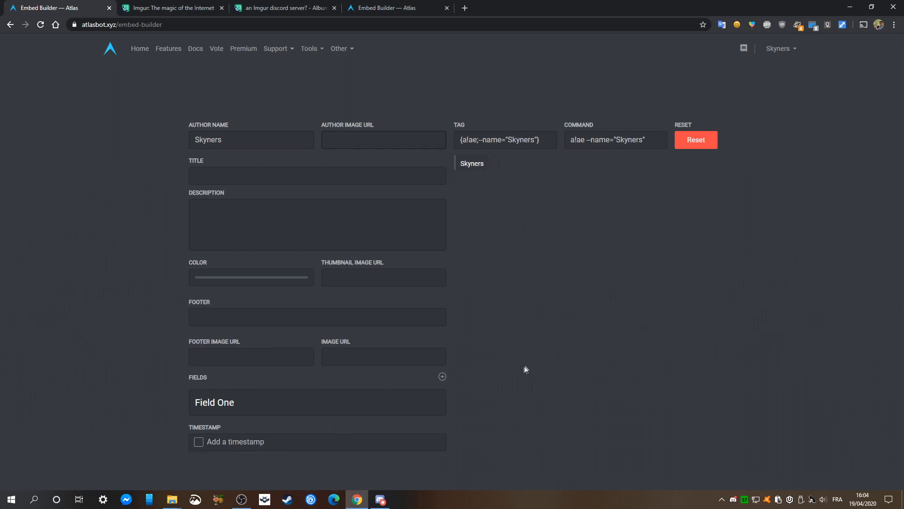
In Discord, copy the link of the blue S logo image posted in the #hébergement channel
click(381, 503)
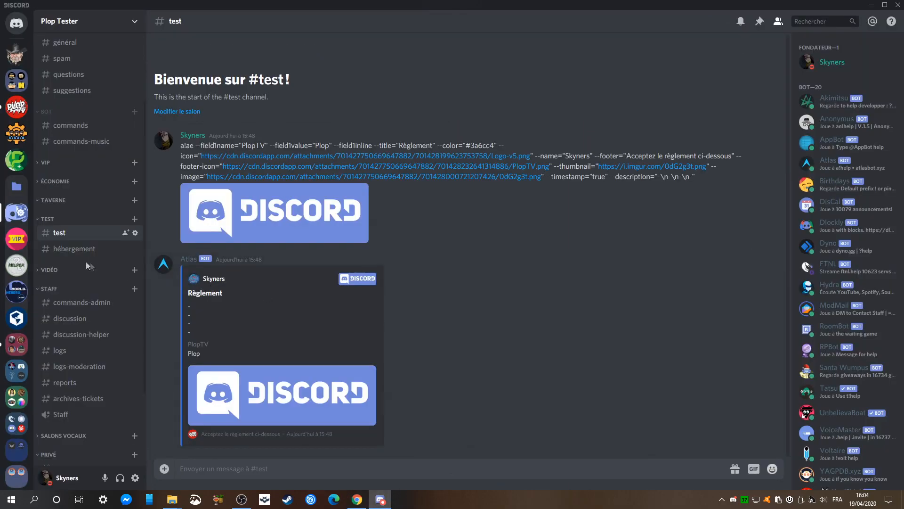
click(67, 251)
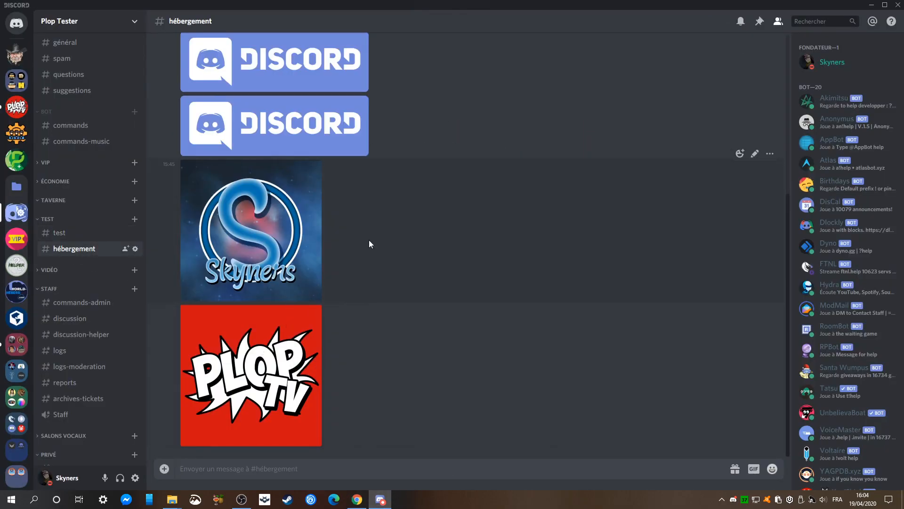
right_click(291, 226)
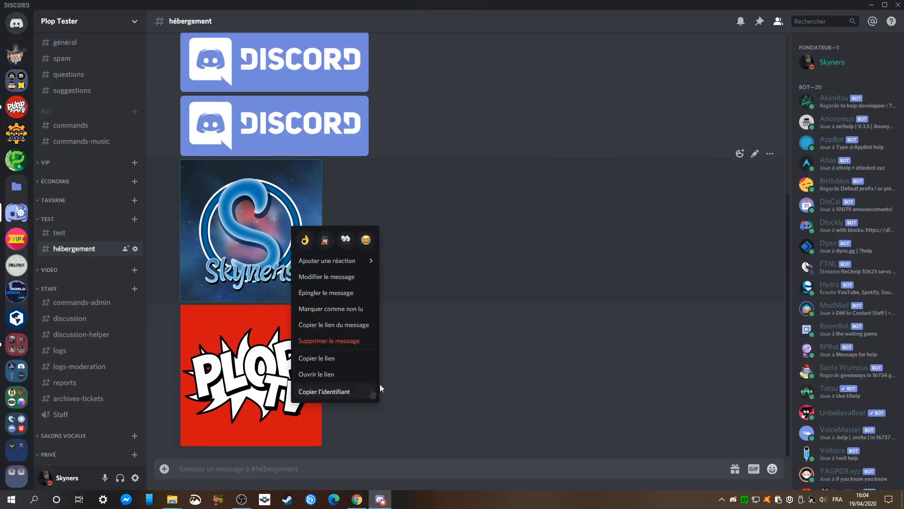
click(347, 358)
scroll(317, 273, up, 1)
scroll(282, 255, down, 1)
scroll(330, 205, up, 3)
scroll(330, 206, down, 3)
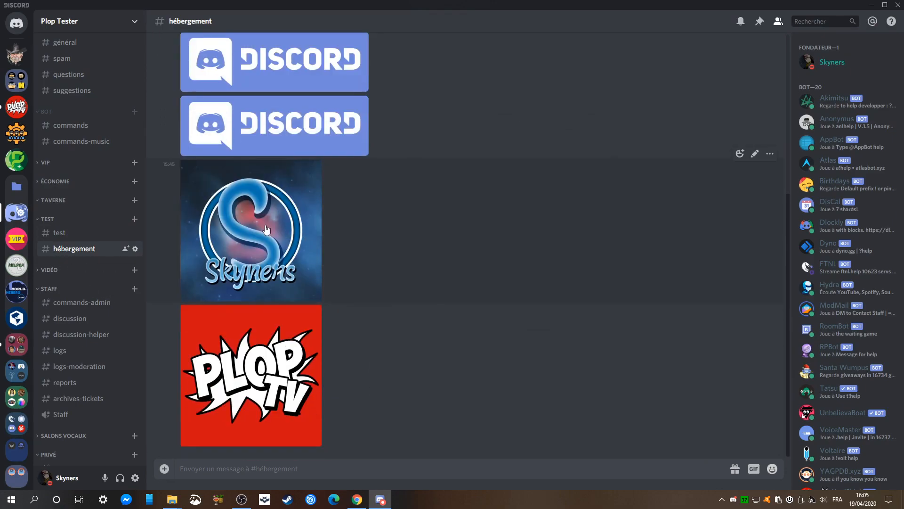
right_click(266, 226)
click(291, 358)
Switch back to the Embed Builder and paste the copied logo link as the author image URL
click(358, 498)
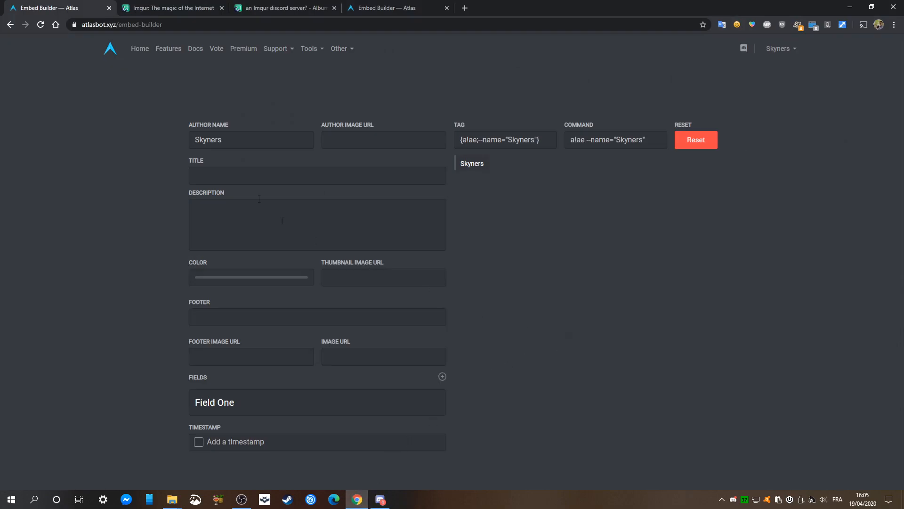
key(ctrl+v)
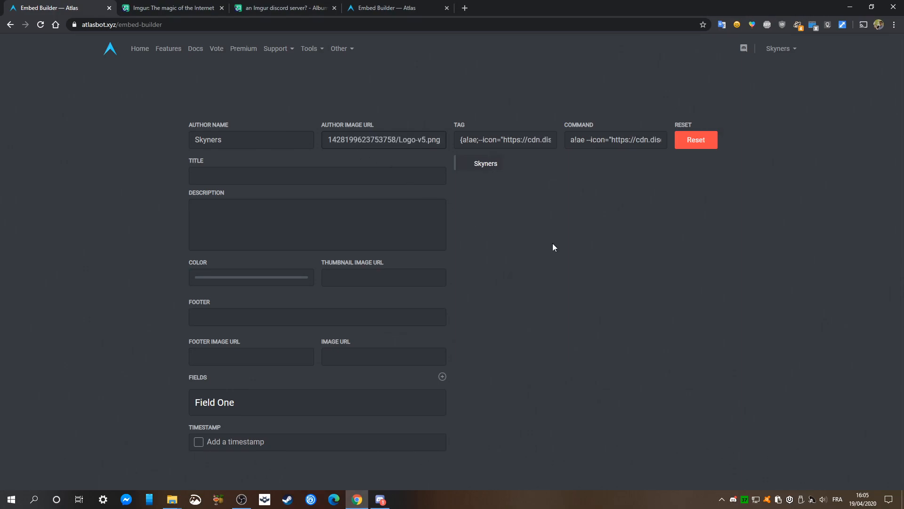
click(552, 244)
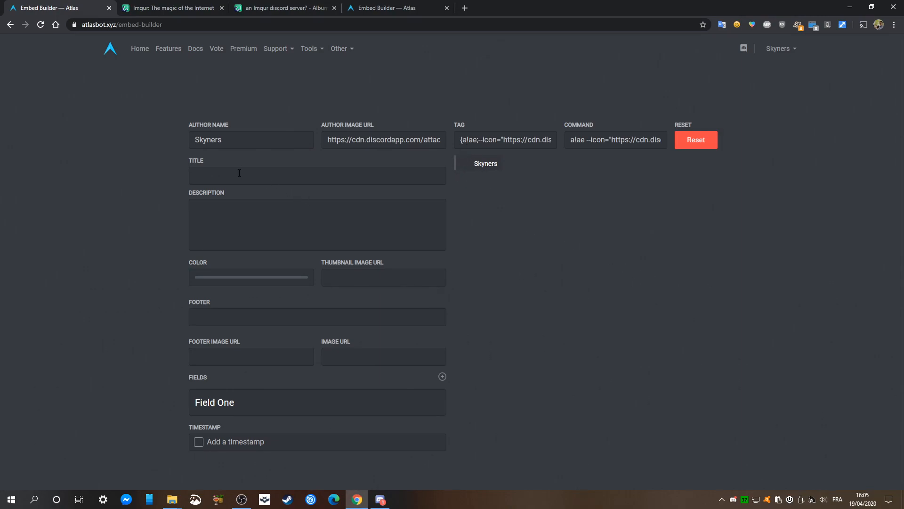
Set the embed title to "Règlement" and write a description of five dash lines, with an italic "*Plop*" on the third
text(Règlement)
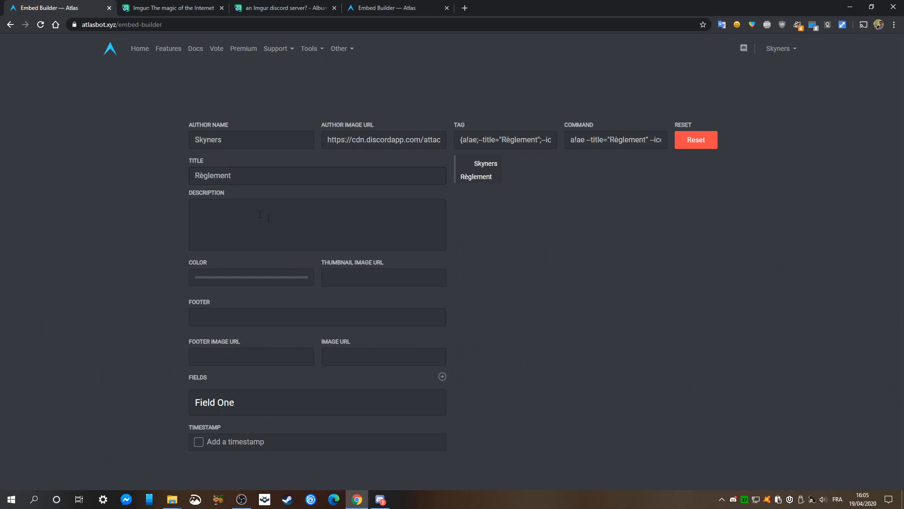
key(Return)
text(-)
key(Return)
text(-)
key(Return)
text(-)
key(Return)
text(-)
text(**)
text(Plop)
Set the embed color to a saturated blue
click(277, 282)
drag(214, 324, 249, 316)
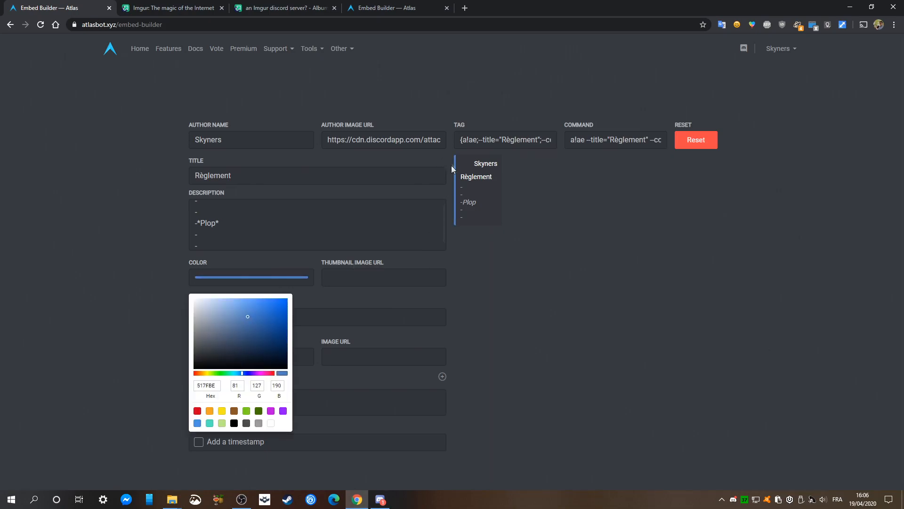
click(269, 310)
click(569, 333)
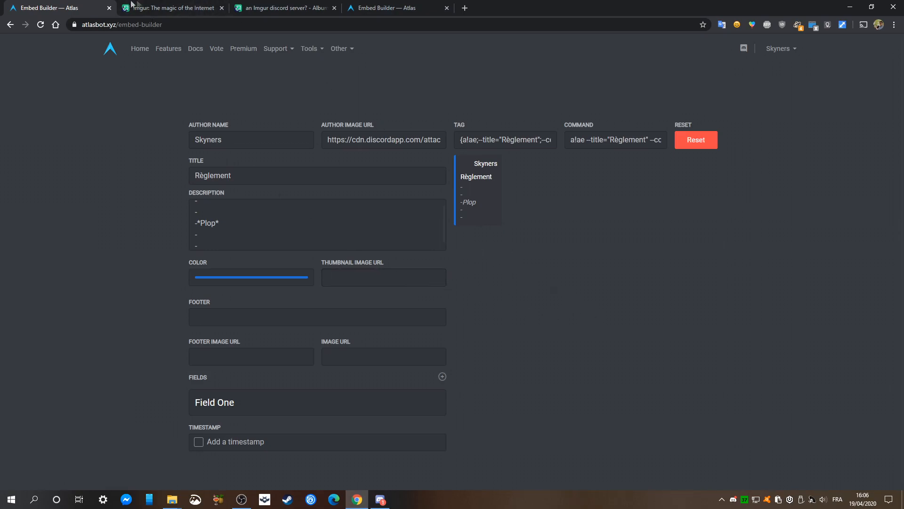
Switch to the Imgur home page and start a new post to reach the image upload form
click(172, 4)
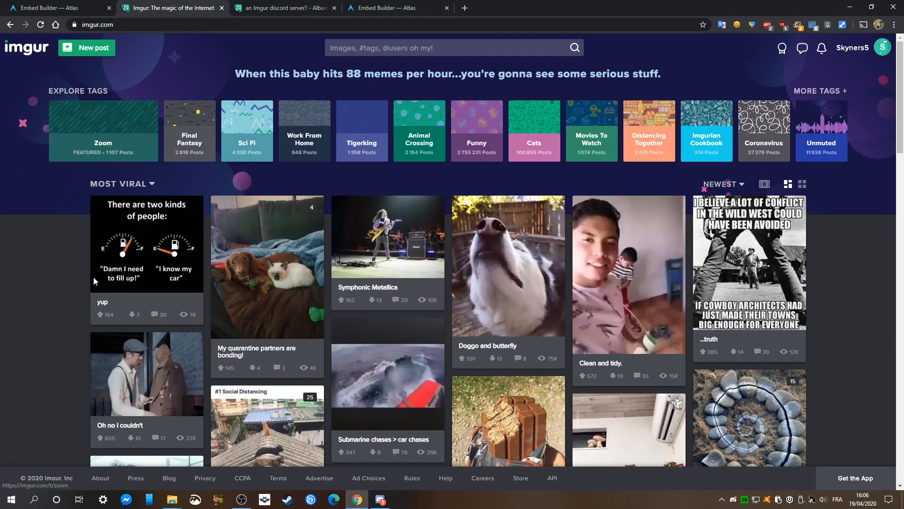
scroll(66, 276, down, 6)
scroll(43, 212, up, 6)
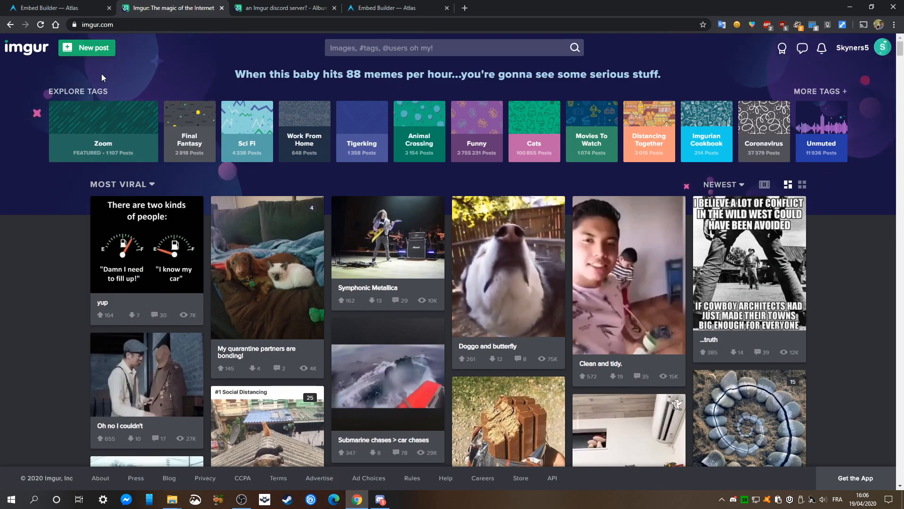
click(84, 49)
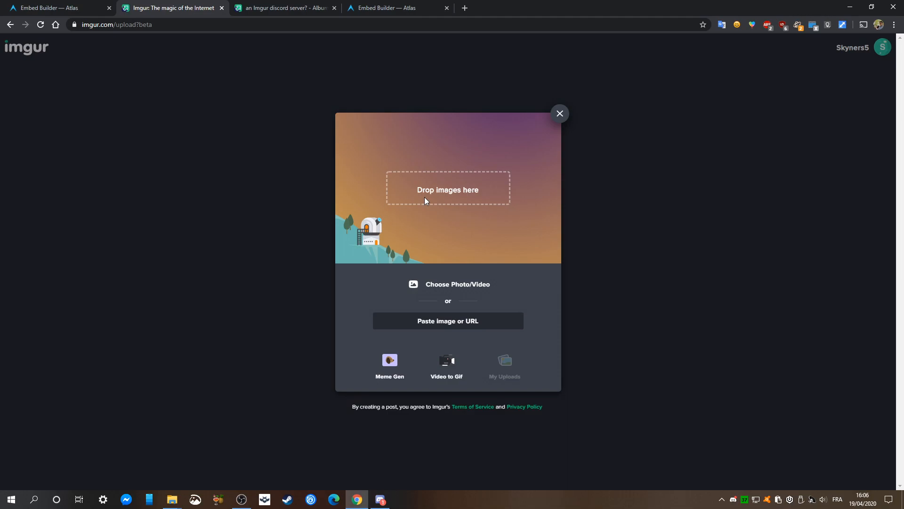
Copy the address of the Discord logo image from the Imgur post "an Imgur discord server?"
click(289, 7)
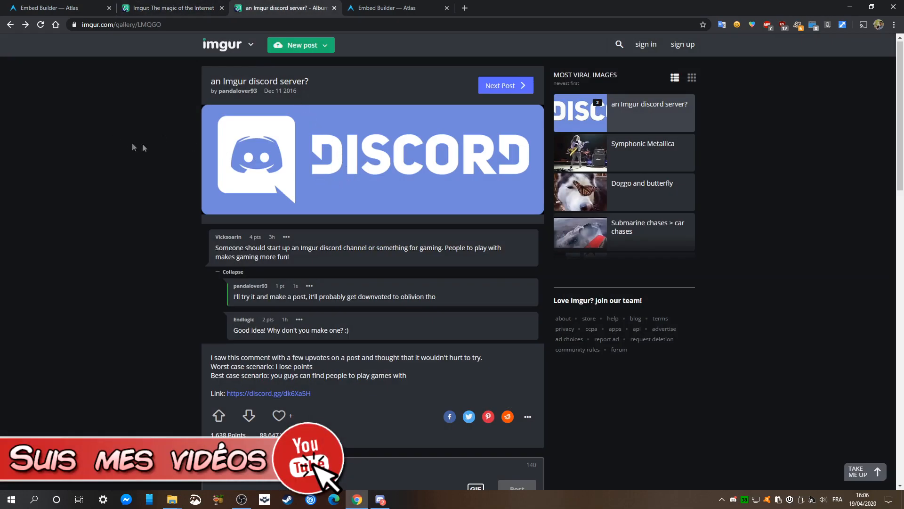
right_click(357, 154)
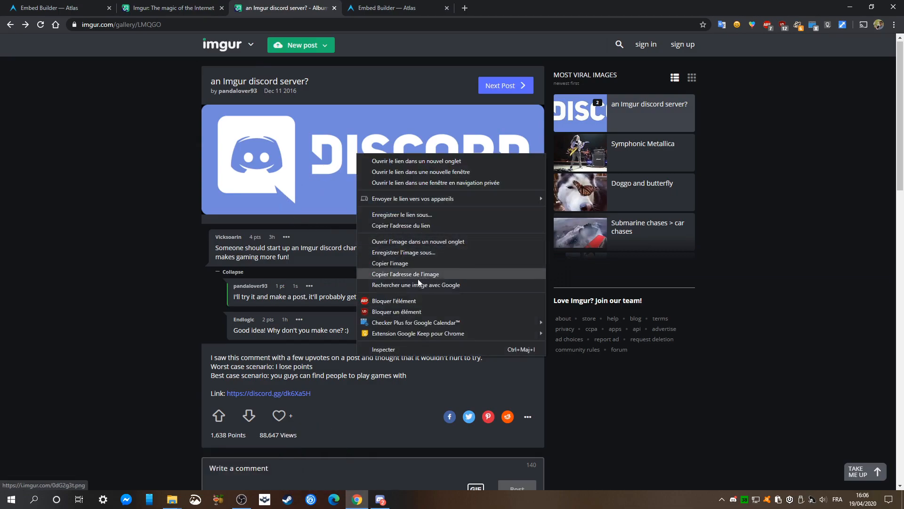
click(412, 224)
mouse_move(419, 164)
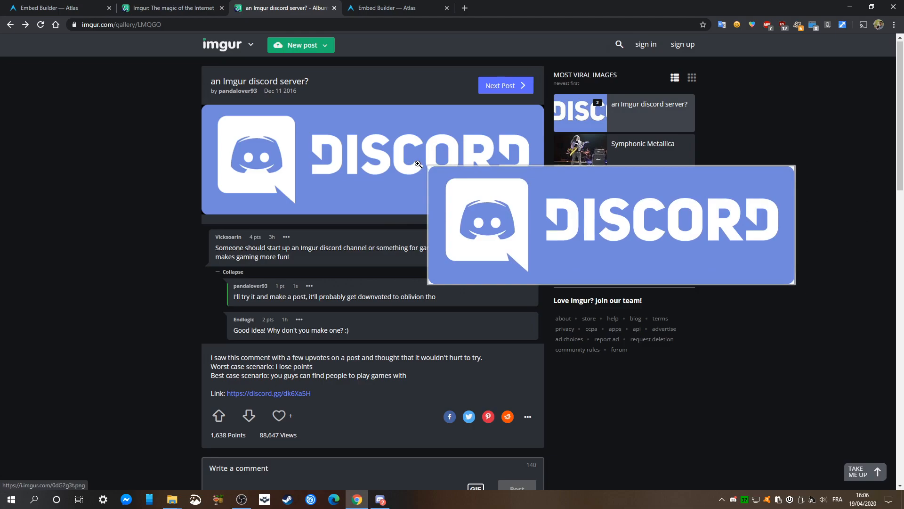
Try appending ".png" to the Imgur gallery post's web address, and remove the extension again
click(171, 26)
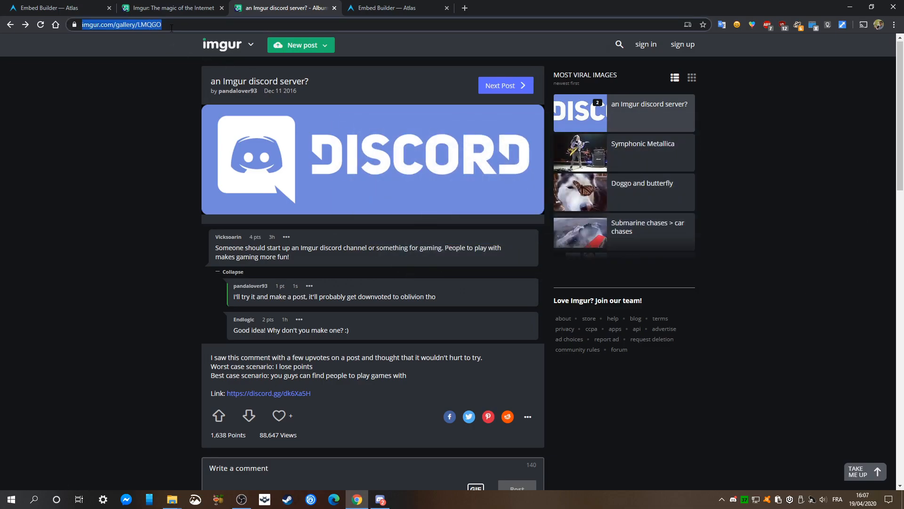
key(End)
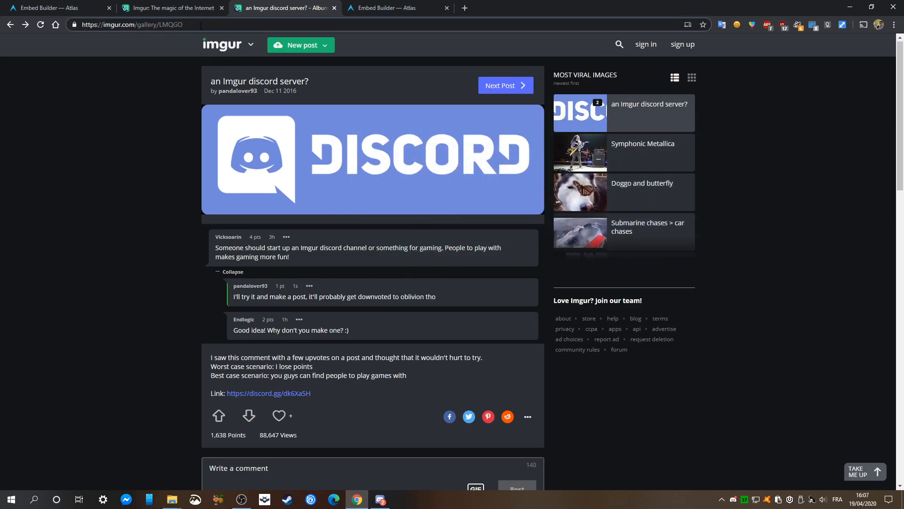
text(.png)
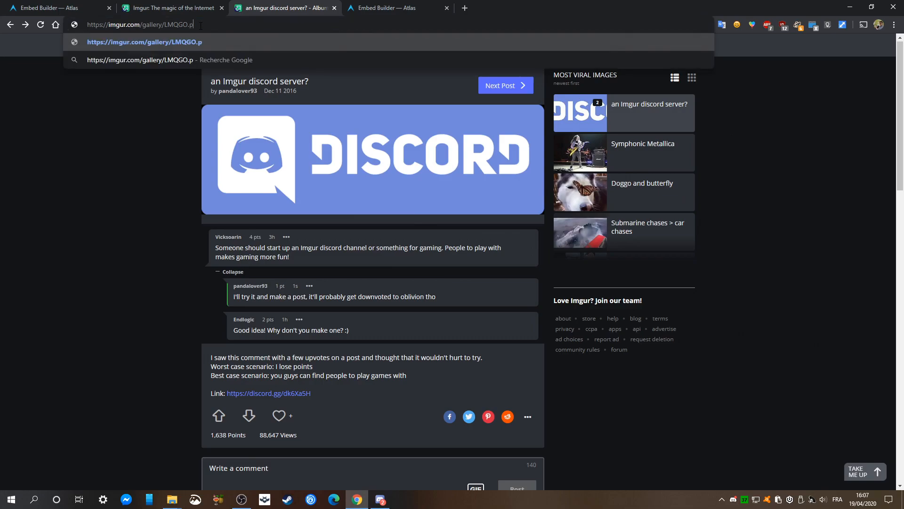
key(BackSpace)
key(BackSpace)
key(BackSpace)
key(BackSpace)
key(Return)
click(58, 6)
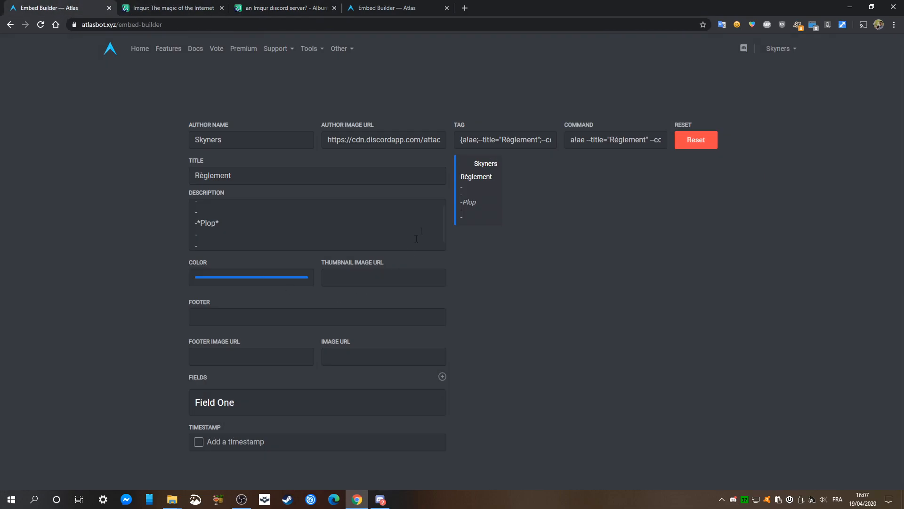
click(366, 273)
text(https://i.imgur.com/0dG2g3t.png)
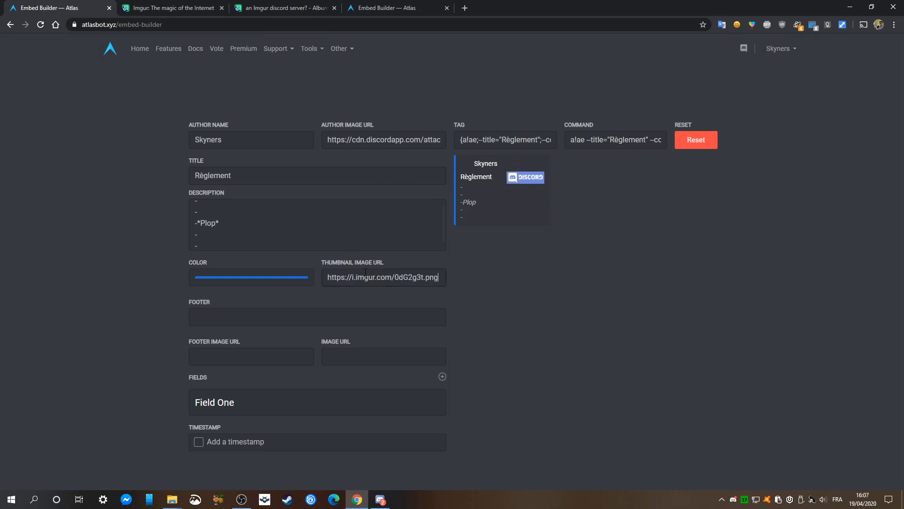
drag(441, 279, 422, 279)
click(410, 284)
click(628, 288)
Close the open image upload form on Imgur and return to the Atlas embed builder
click(189, 6)
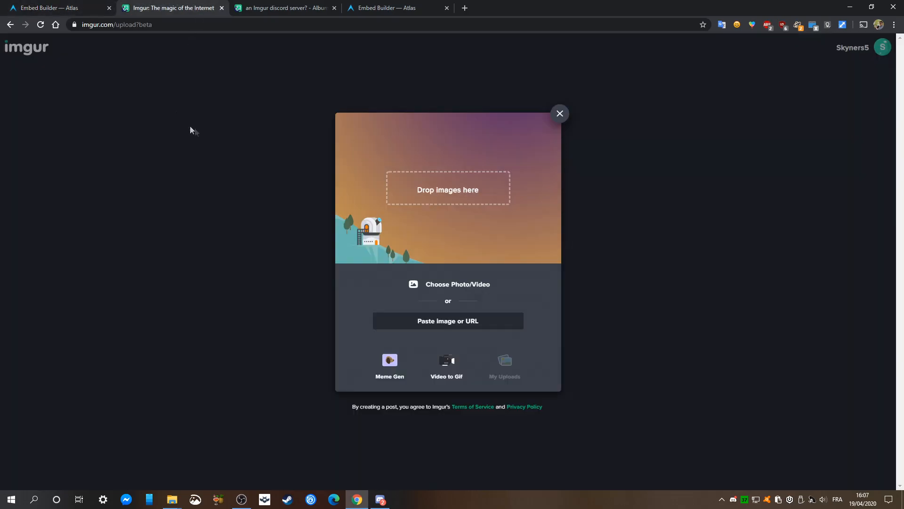
click(703, 185)
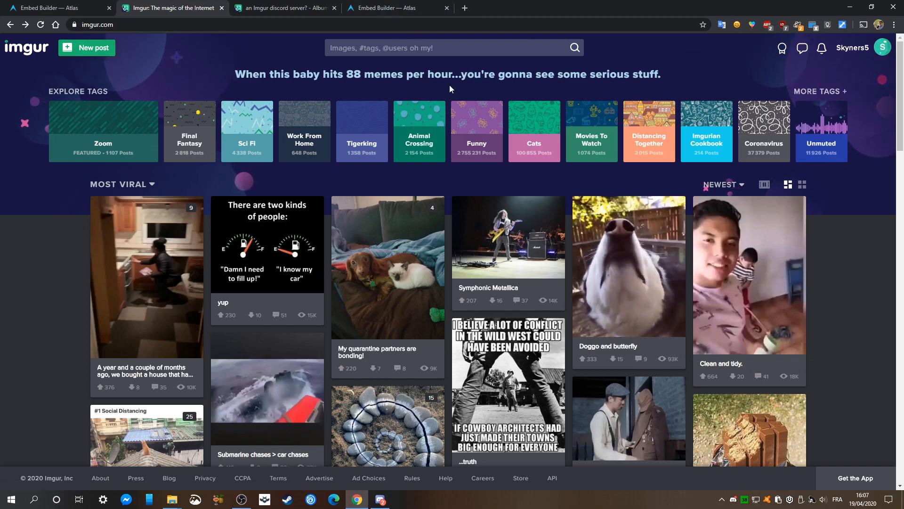
key(ctrl+shift+Tab)
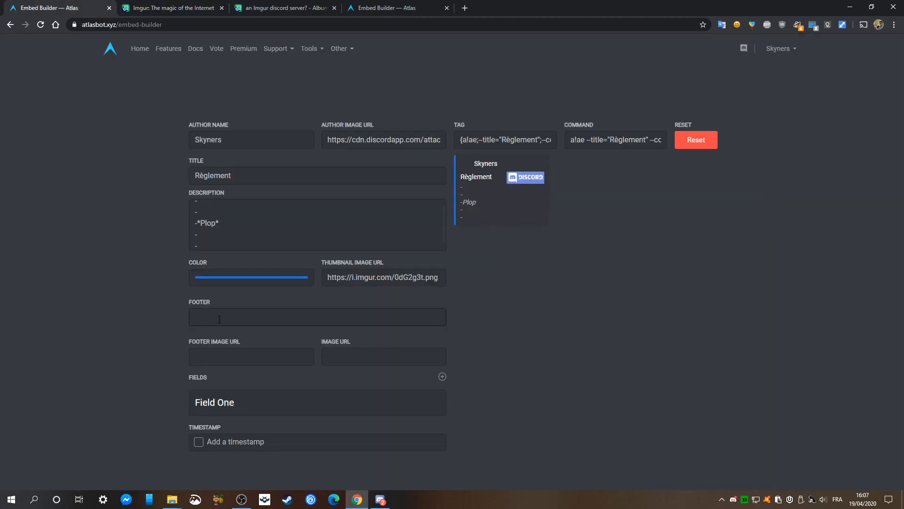
text(Approuvez le règlement...)
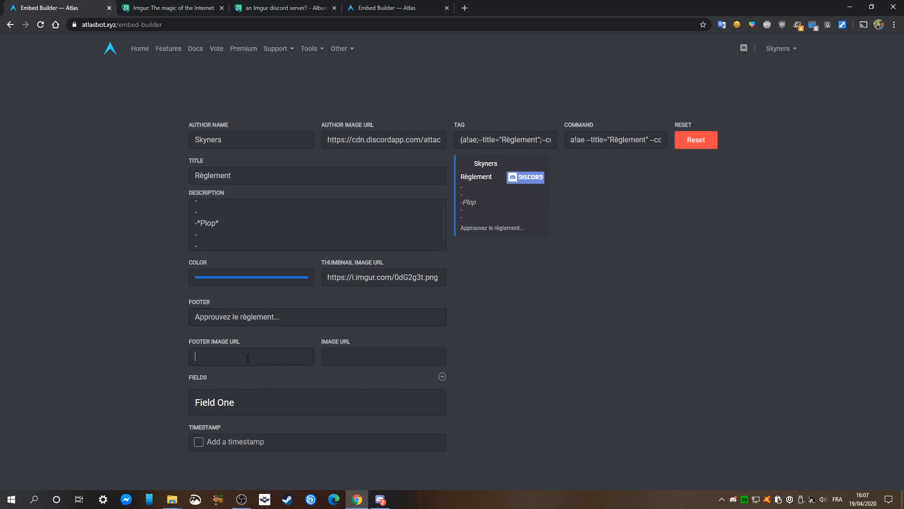
click(381, 500)
scroll(453, 344, up, 2)
scroll(423, 339, up, 5)
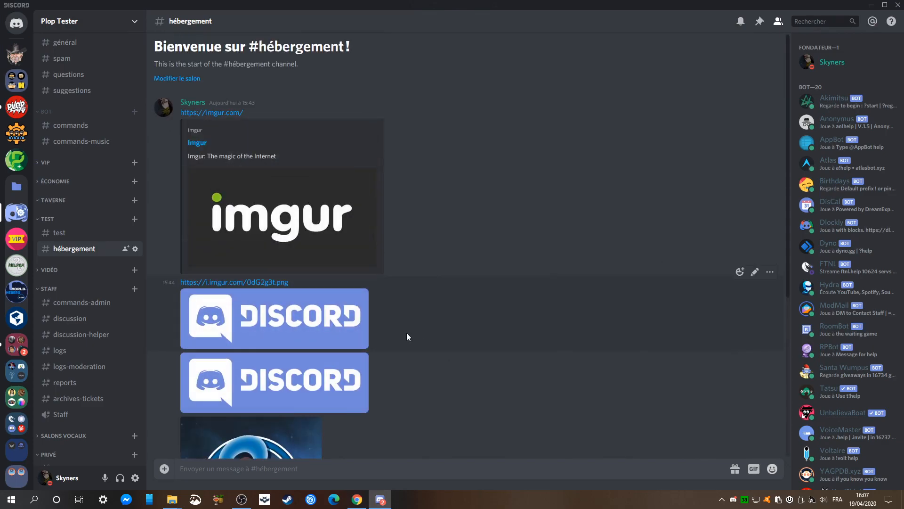
right_click(253, 281)
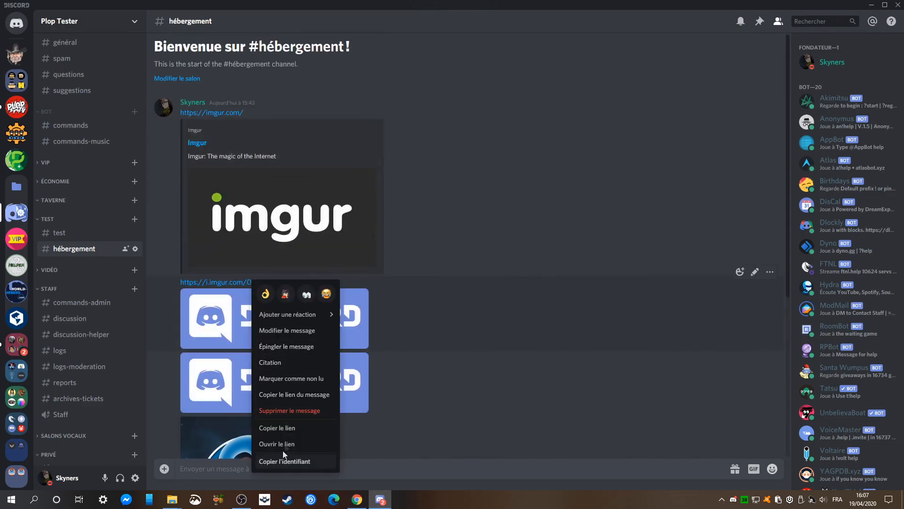
click(284, 429)
click(357, 500)
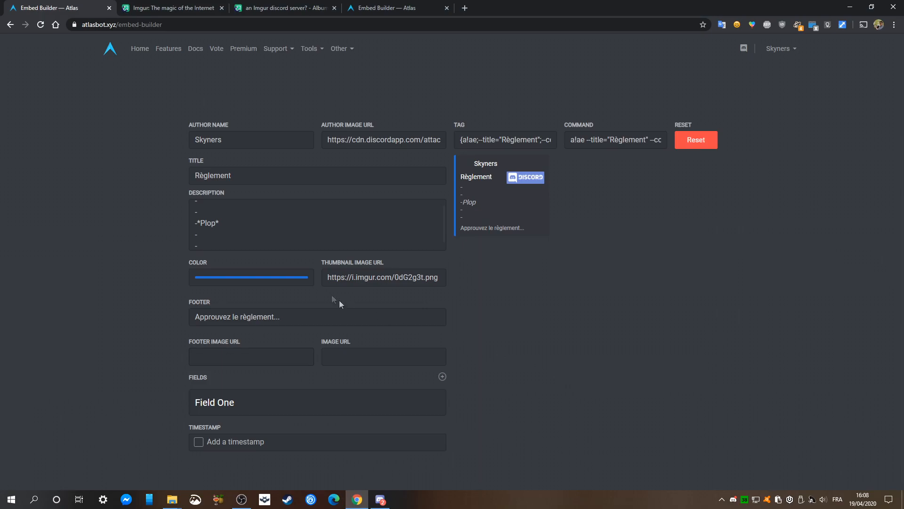
text(https://i.imgur.com/0dG2g3t.png)
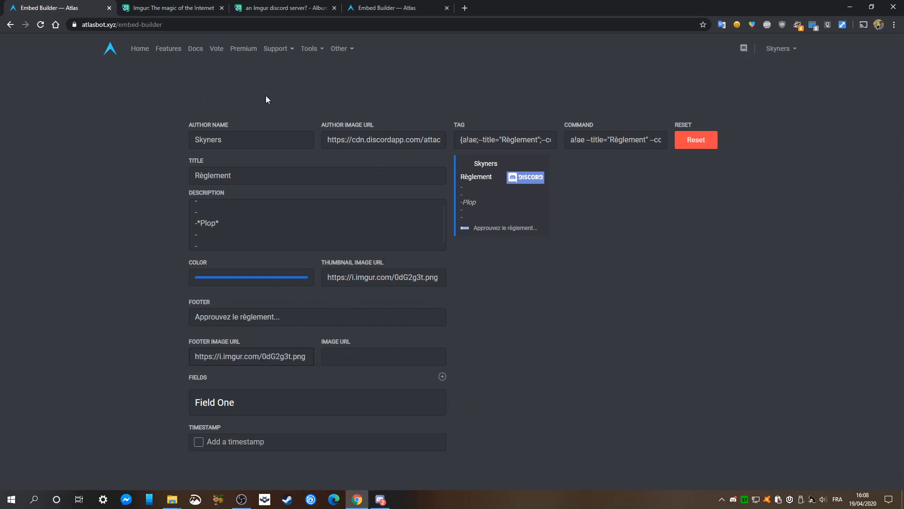
Set the embed's main image URL to the link of the red PlopTV logo hosted in Discord's #hébergement channel
click(375, 360)
click(381, 499)
scroll(482, 318, down, 5)
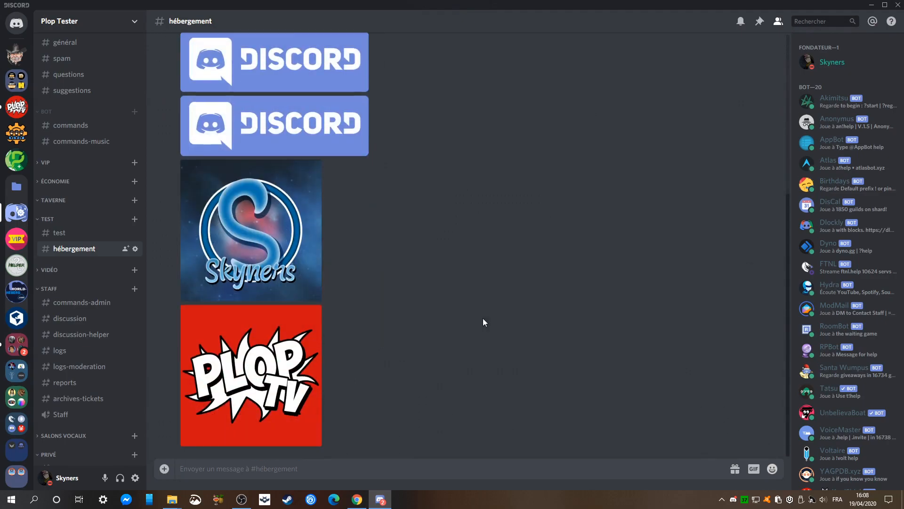
right_click(305, 352)
click(311, 438)
click(357, 499)
click(363, 351)
key(ctrl+v)
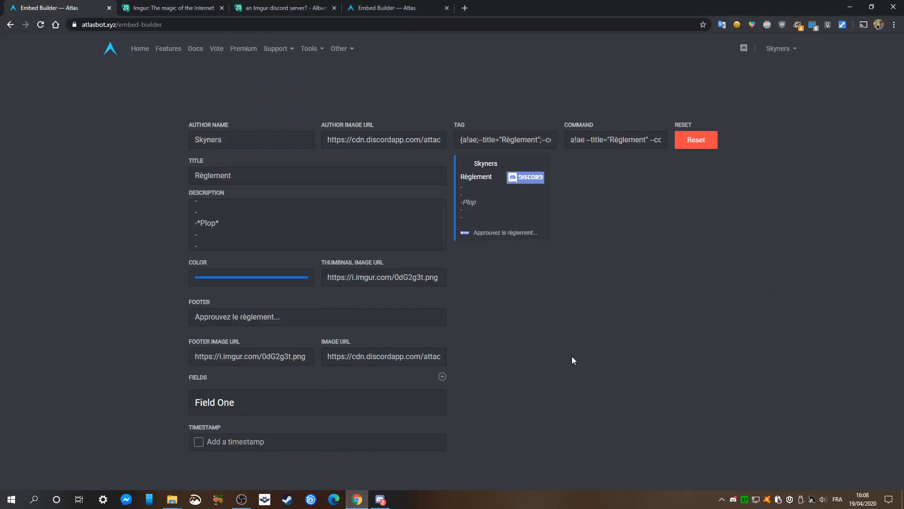
Fill in Field One with the name "Plop" and the value "Plop", with its in-line option turned off
click(250, 403)
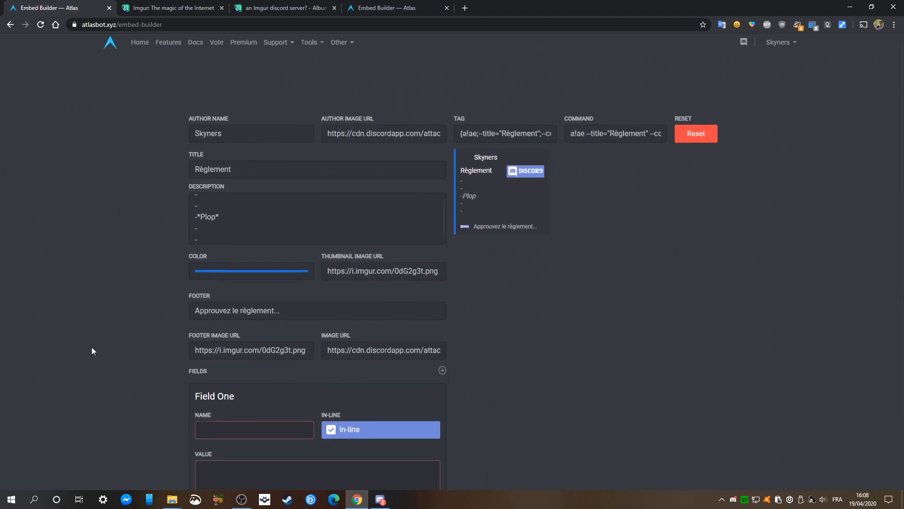
scroll(142, 353, down, 3)
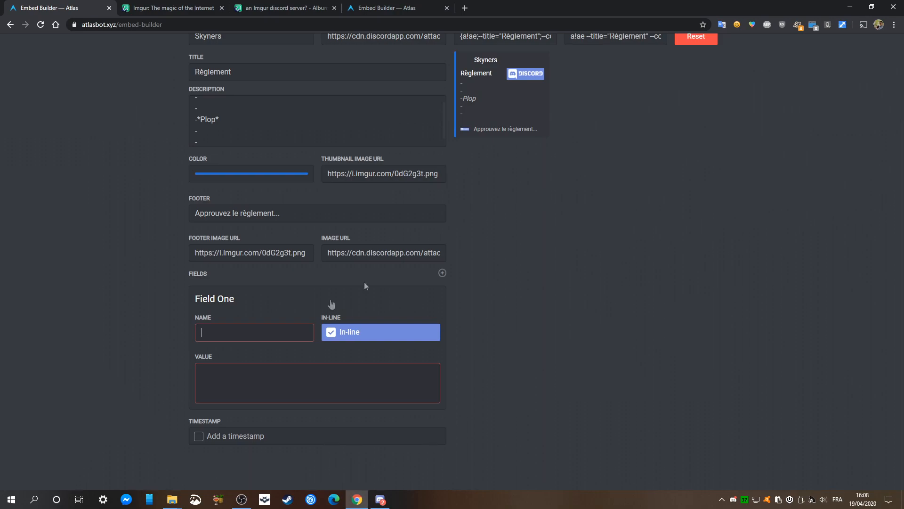
text(Plop)
click(229, 372)
text(Plop)
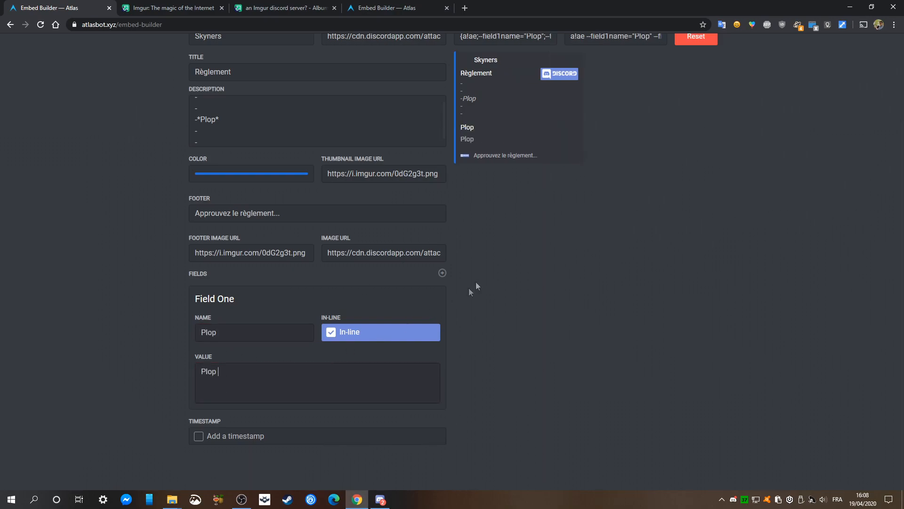
click(378, 332)
click(377, 333)
click(377, 332)
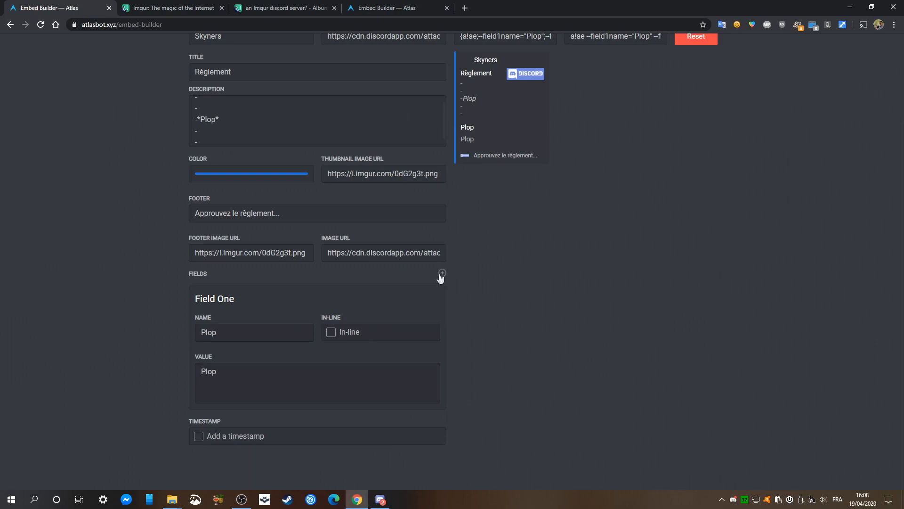
Add a second field with the name "Plop" and the value "Plop"
click(441, 274)
scroll(549, 281, down, 1)
scroll(284, 397, down, 2)
click(255, 329)
text(Plop)
click(282, 372)
text(Plop)
Try Field One's in-line option on and off to compare the field layouts in the preview, leaving it off
scroll(572, 315, up, 4)
scroll(572, 309, down, 4)
scroll(561, 309, up, 3)
scroll(533, 308, down, 3)
scroll(360, 292, up, 3)
click(332, 342)
click(332, 342)
click(333, 342)
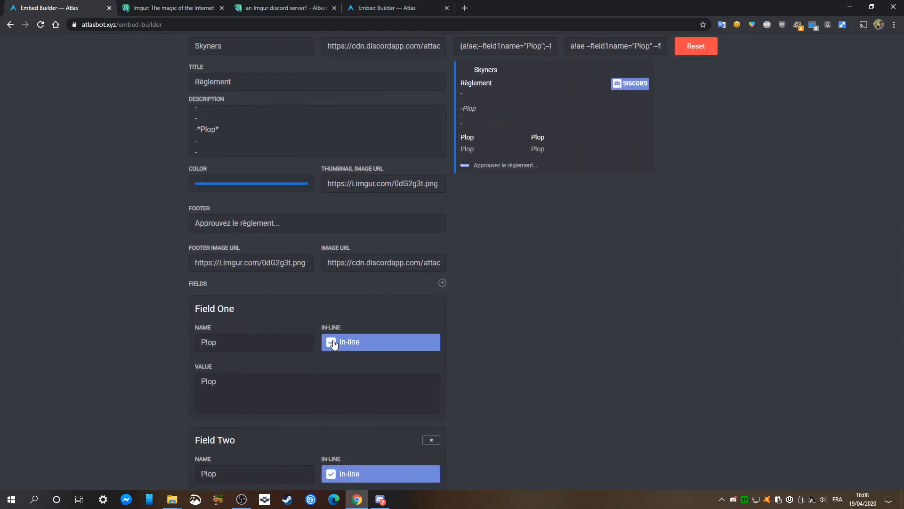
click(332, 342)
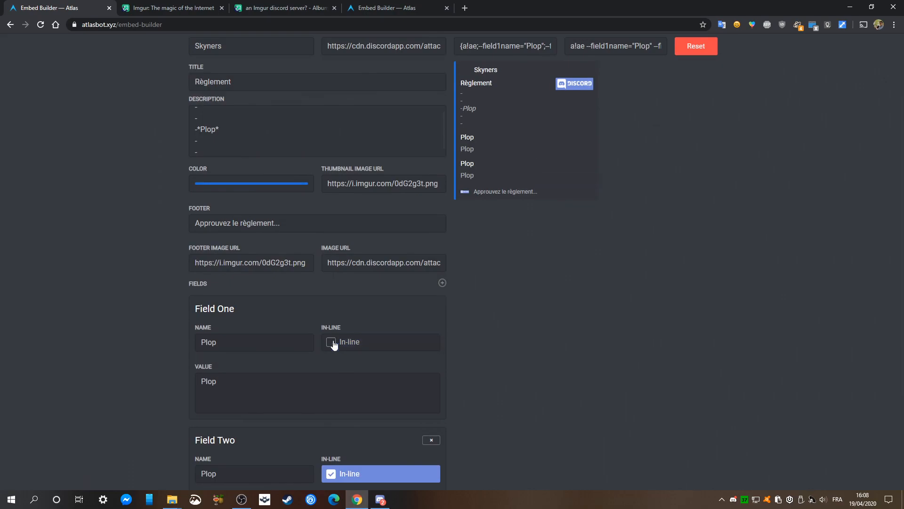
Add a timestamp to the embed and check it in the preview's footer
scroll(601, 326, down, 3)
scroll(485, 329, up, 5)
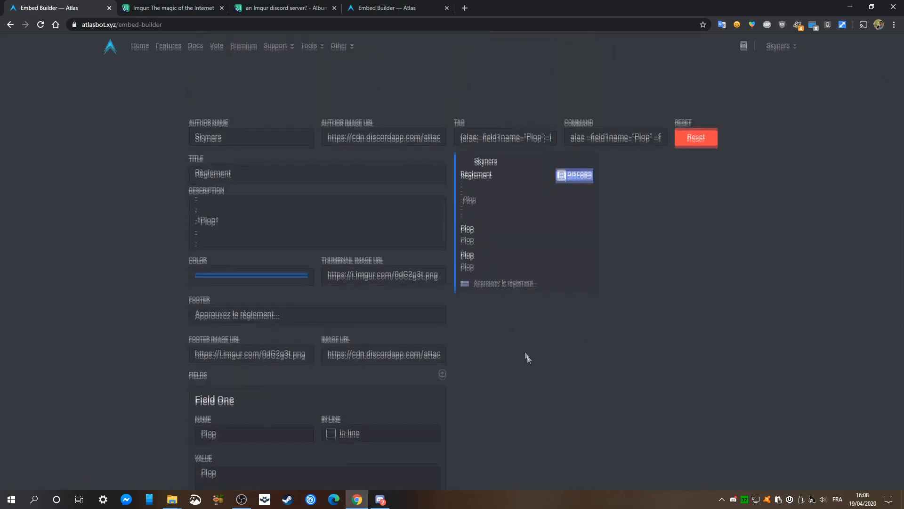
scroll(527, 358, down, 5)
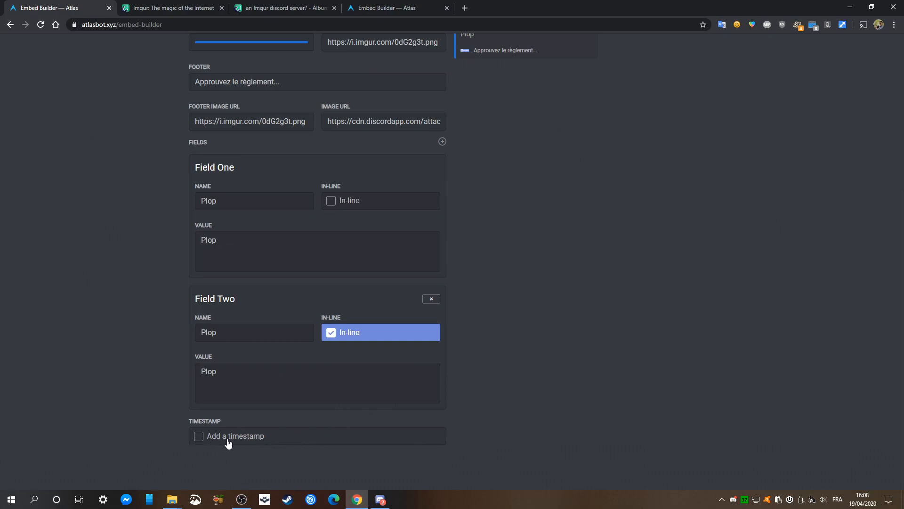
click(204, 439)
scroll(565, 372, up, 5)
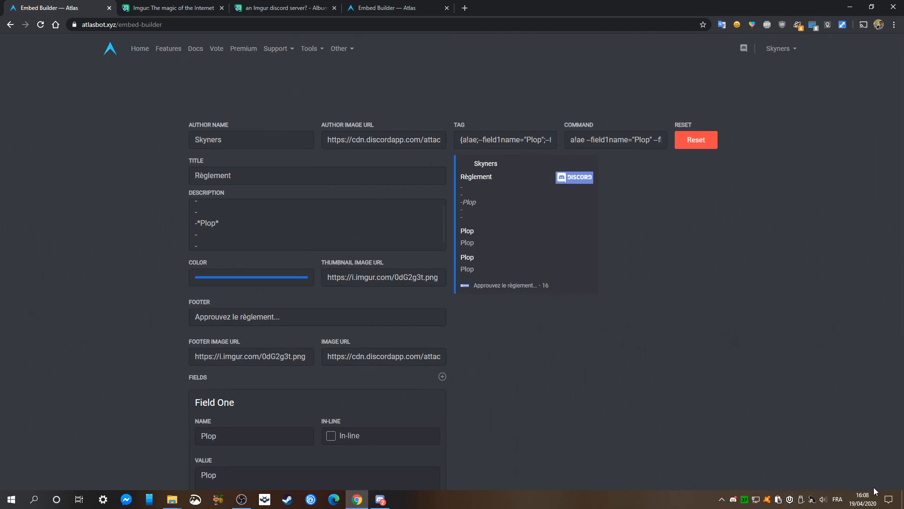
Switch to Discord and examine the footer timestamp of the earlier Atlas embed in the #test channel
click(381, 499)
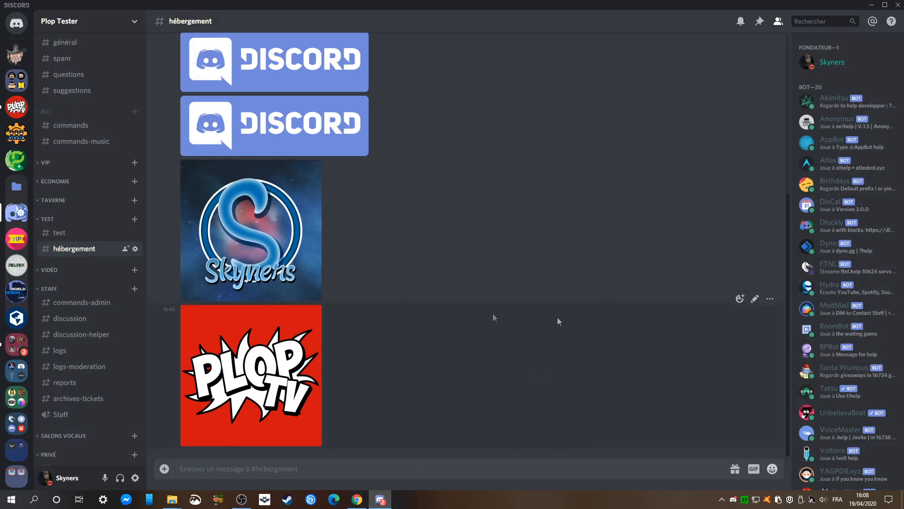
click(59, 233)
drag(288, 434, 350, 438)
click(410, 423)
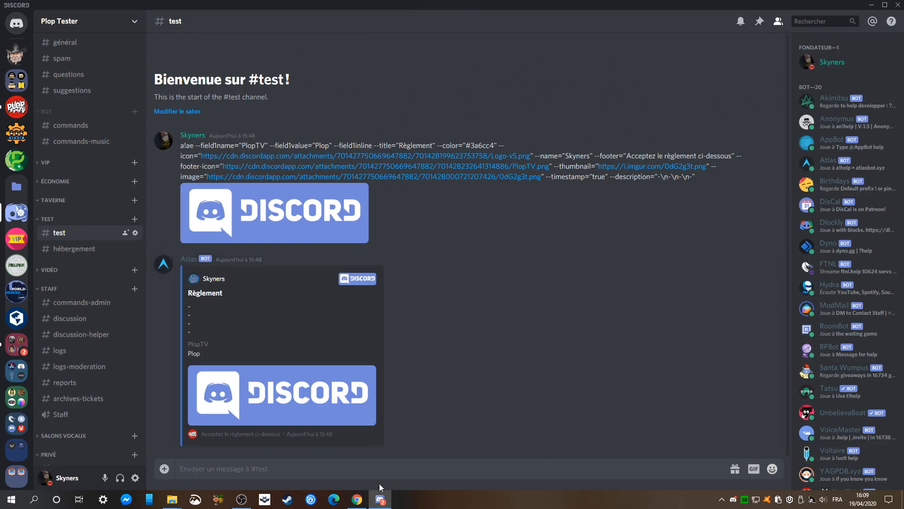
Copy the generated a!ae command from the embed builder and send it in Discord's #test channel
click(357, 499)
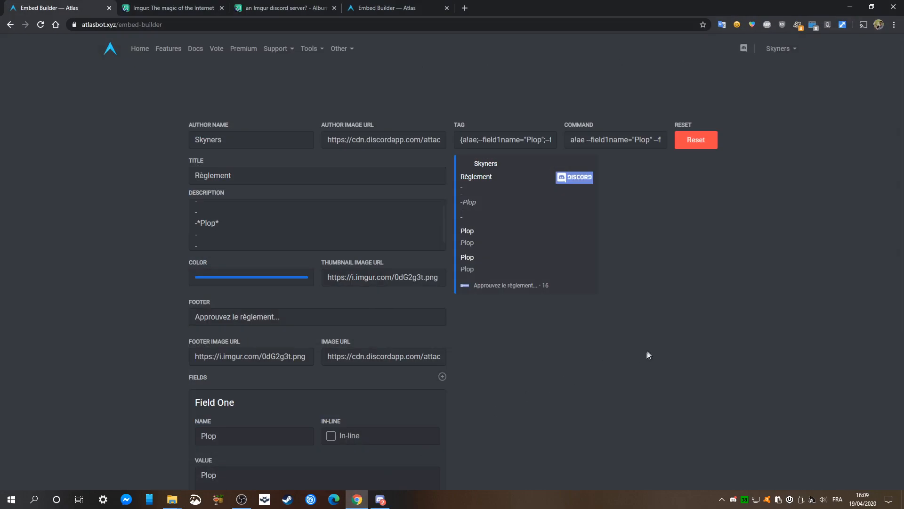
scroll(648, 351, down, 5)
scroll(580, 345, up, 4)
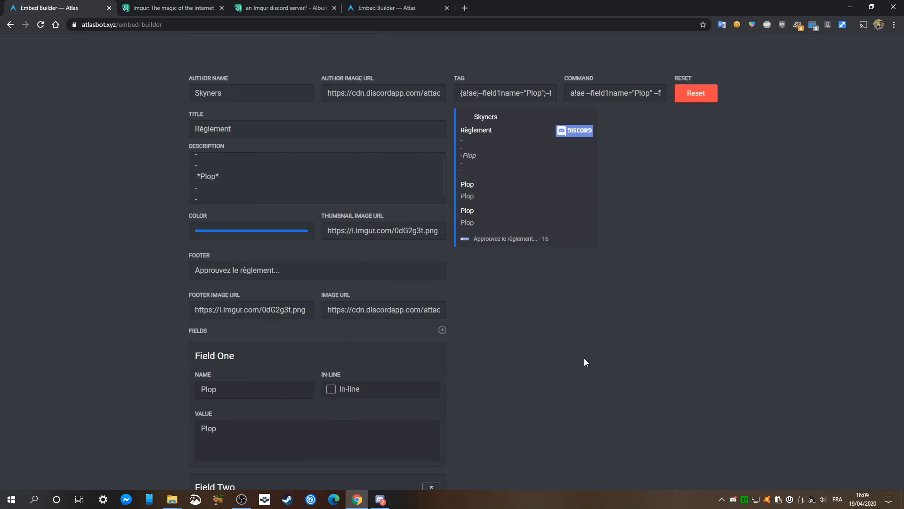
scroll(590, 370, up, 1)
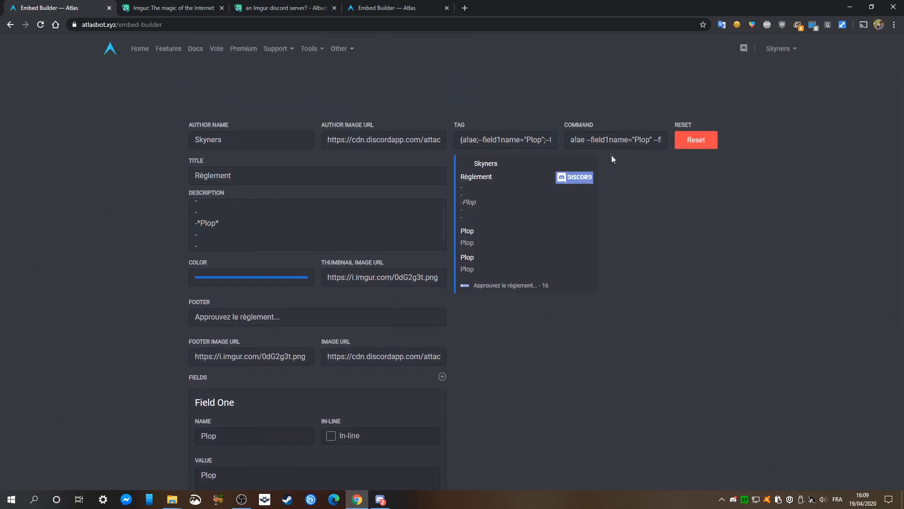
click(607, 147)
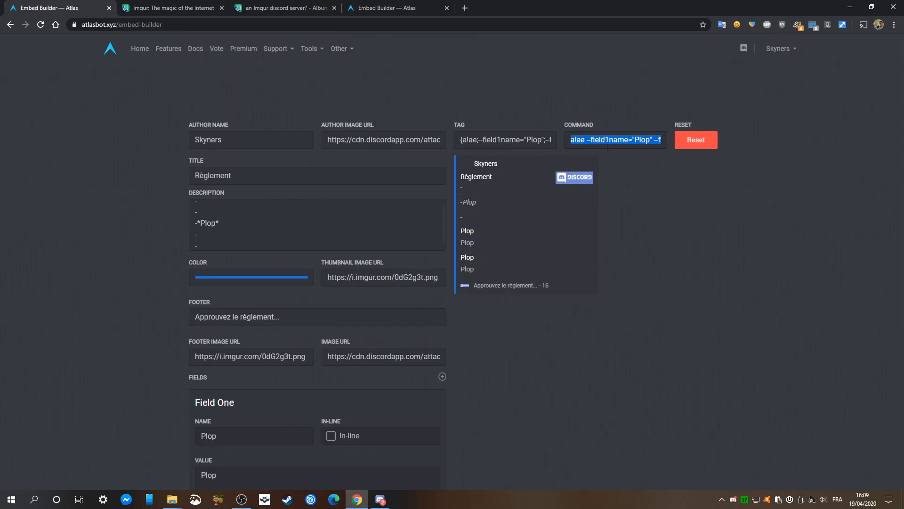
click(381, 499)
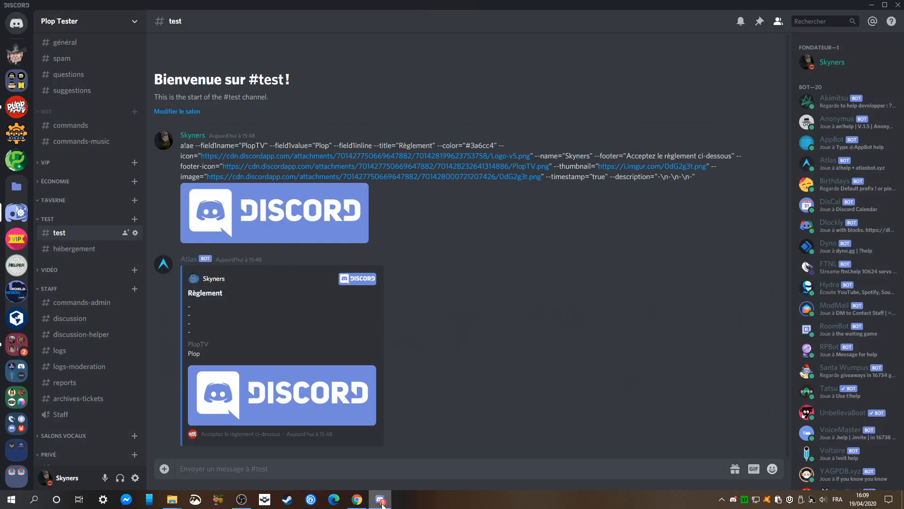
click(339, 468)
key(ctrl+v)
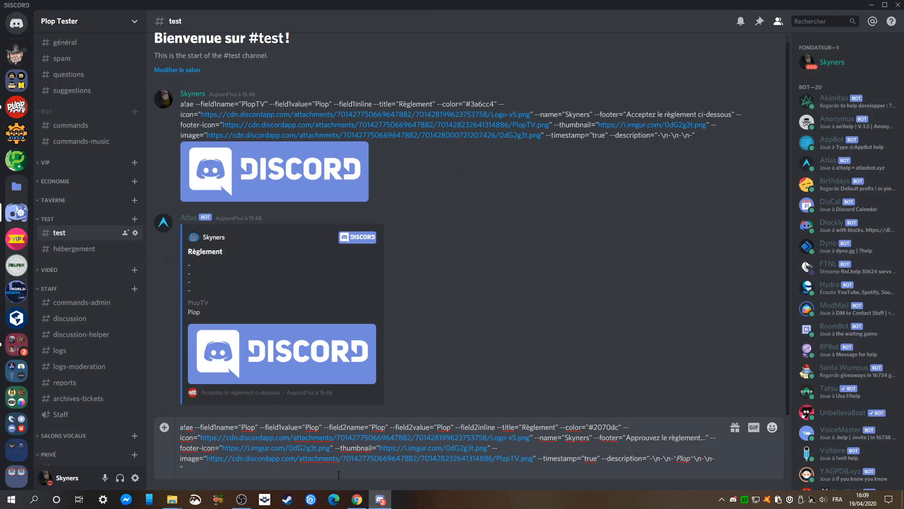
key(Return)
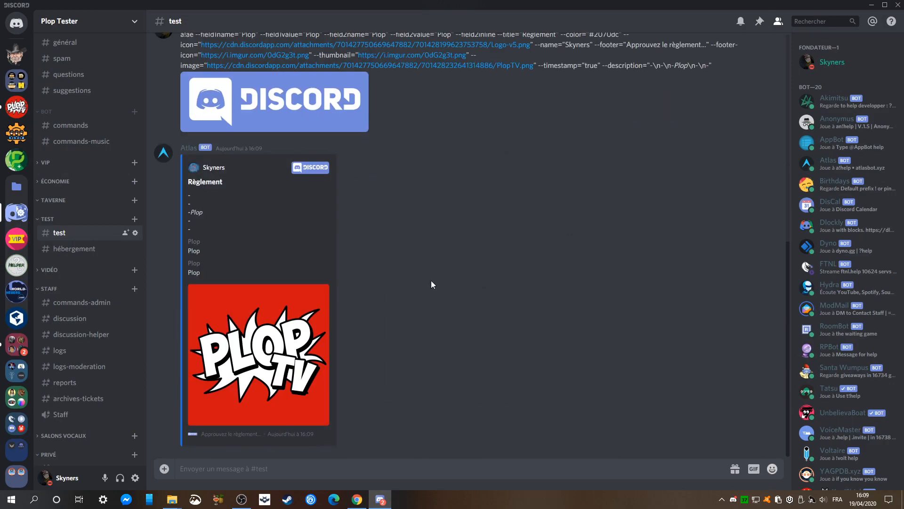
Delete the newly sent a!ae command message from #test, keeping the bot's embed
scroll(519, 328, up, 5)
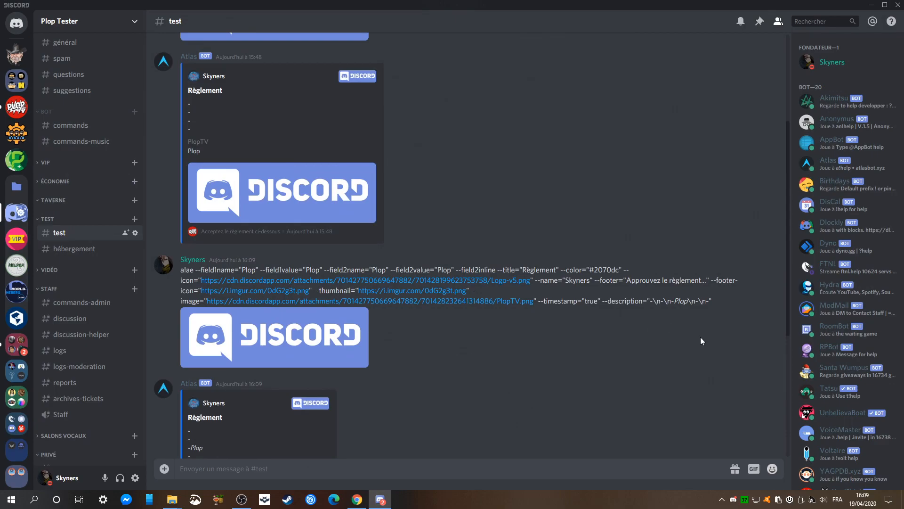
click(776, 256)
click(621, 332)
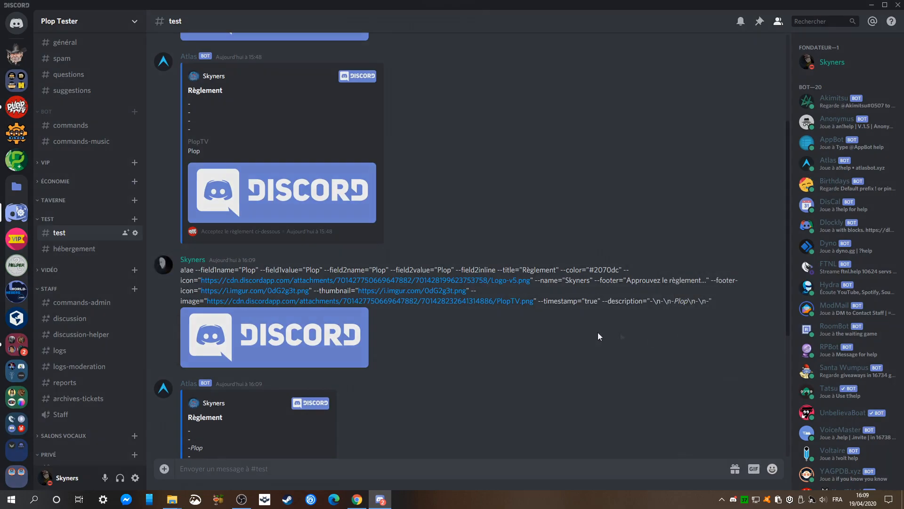
click(515, 380)
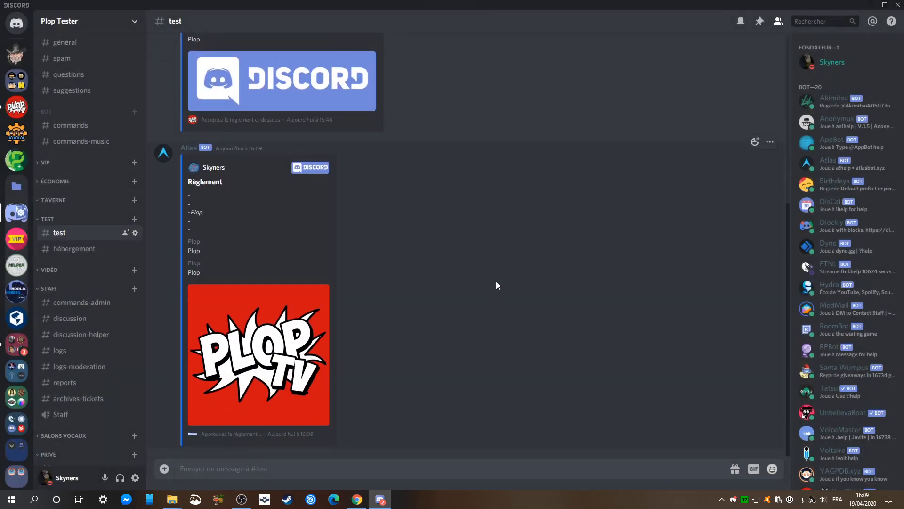
Return to the embed builder and look at the generated tag version of the embed code
key(alt+Tab)
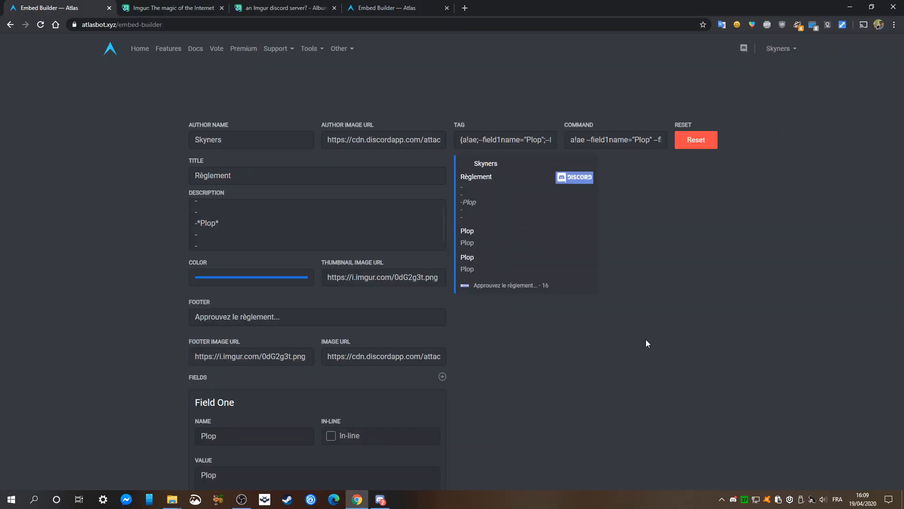
click(484, 139)
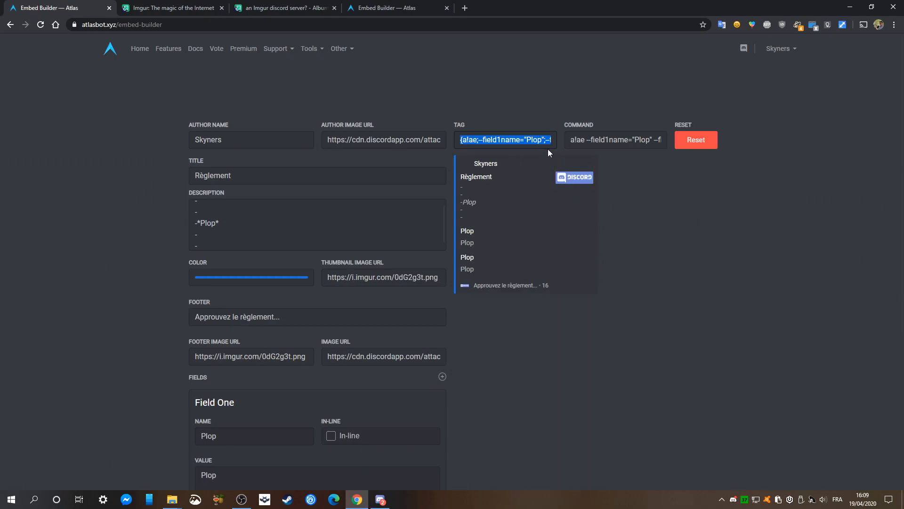
click(628, 392)
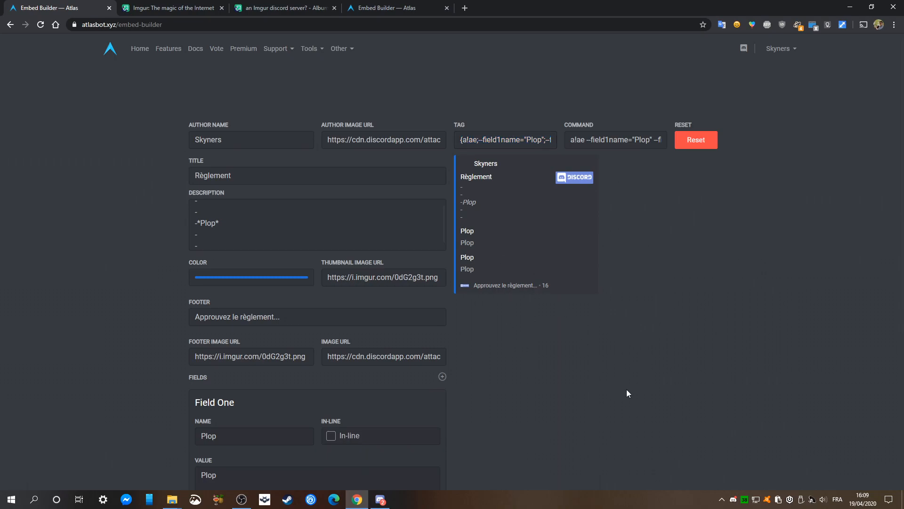